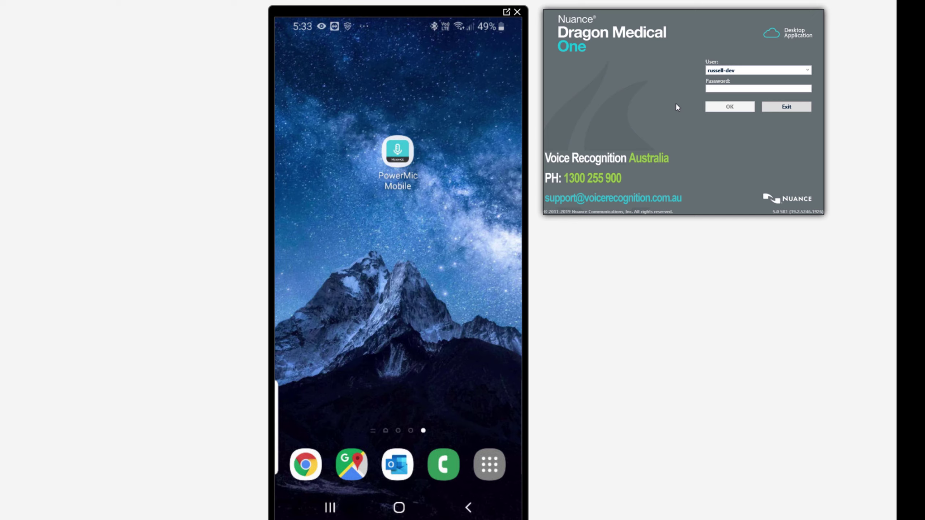
Step: Enter the account password in the Dragon Medical One login dialog and submit it
{"action": "left_click", "coordinate": [723, 88]}
{"action": "type", "text": "••••••"}
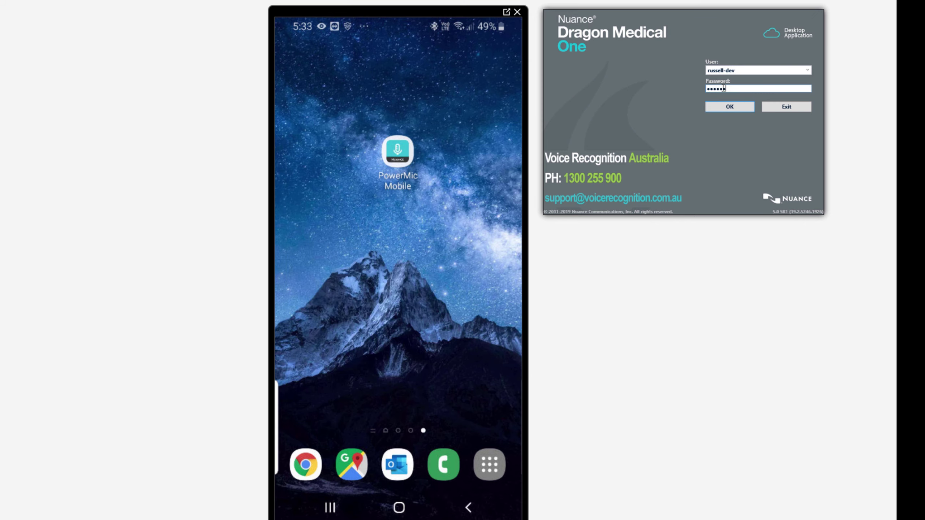
{"action": "left_click", "coordinate": [730, 107]}
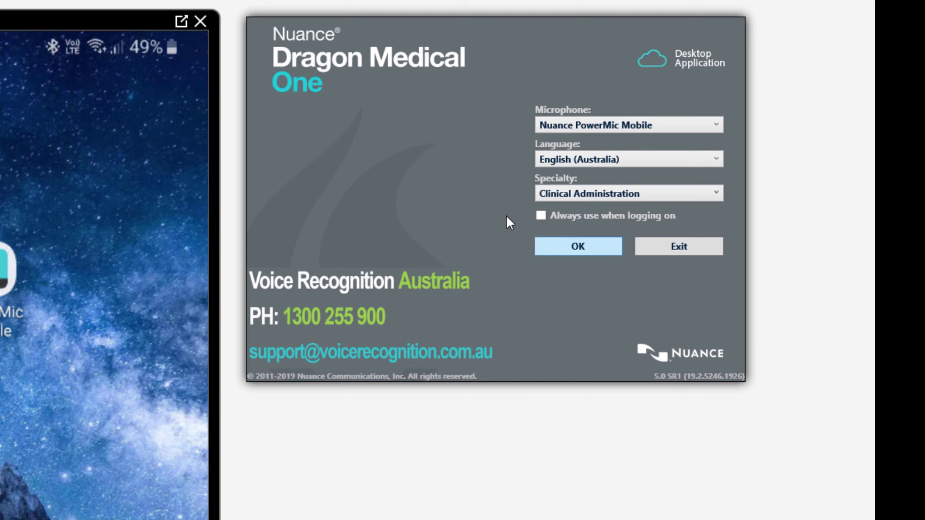
Step: Keep Nuance PowerMic Mobile as microphone and Clinical Administration as specialty, and finish logging in
{"action": "left_click", "coordinate": [572, 121]}
{"action": "left_click", "coordinate": [572, 121]}
{"action": "left_click", "coordinate": [622, 194]}
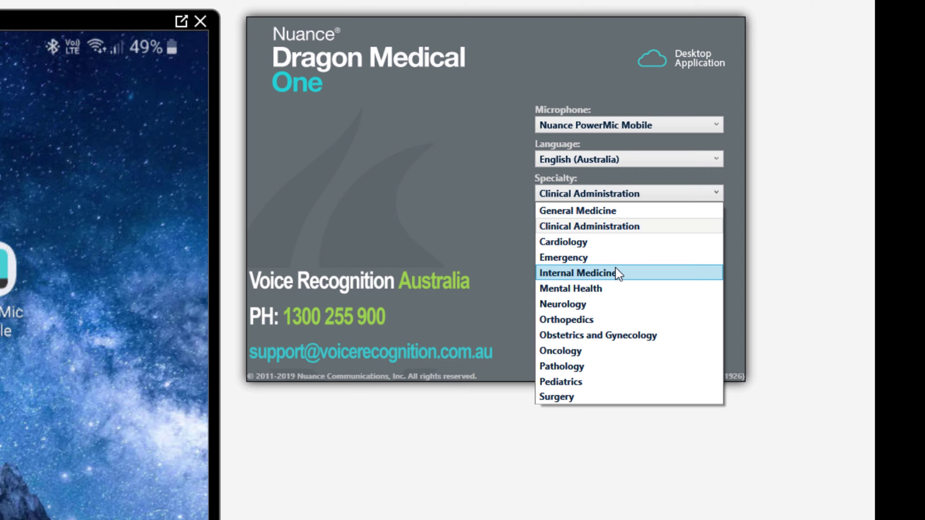
{"action": "left_click", "coordinate": [597, 226]}
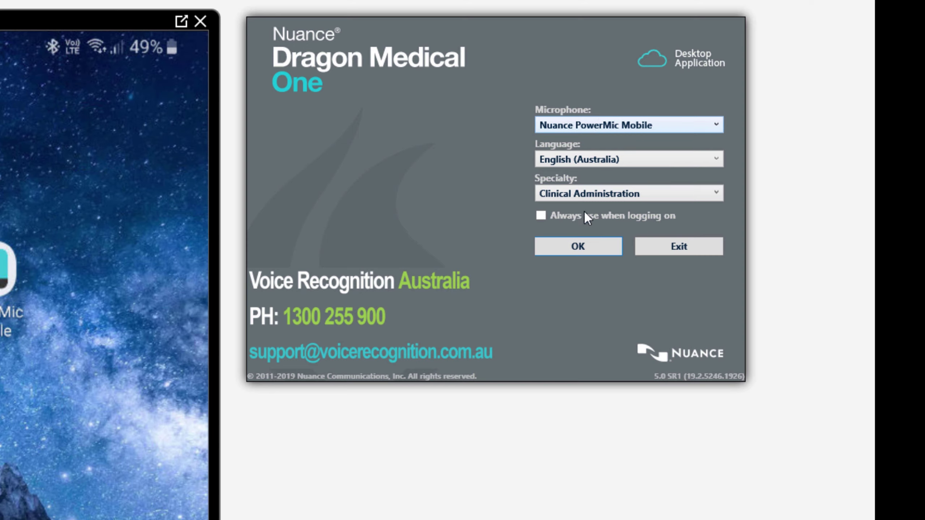
{"action": "left_click", "coordinate": [590, 251]}
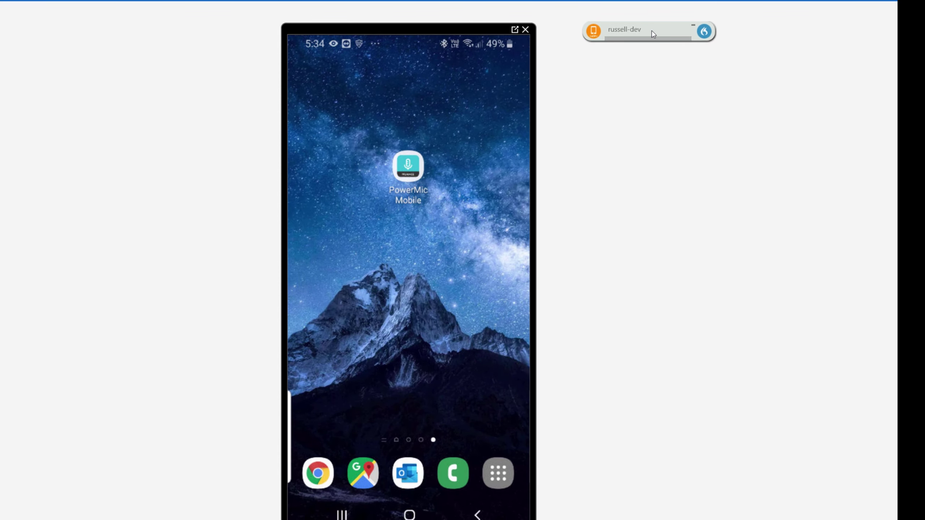
Step: Launch PowerMic Mobile on the phone and log in so it connects to the desktop
{"action": "left_click_drag", "start_coordinate": [652, 31], "coordinate": [641, 35]}
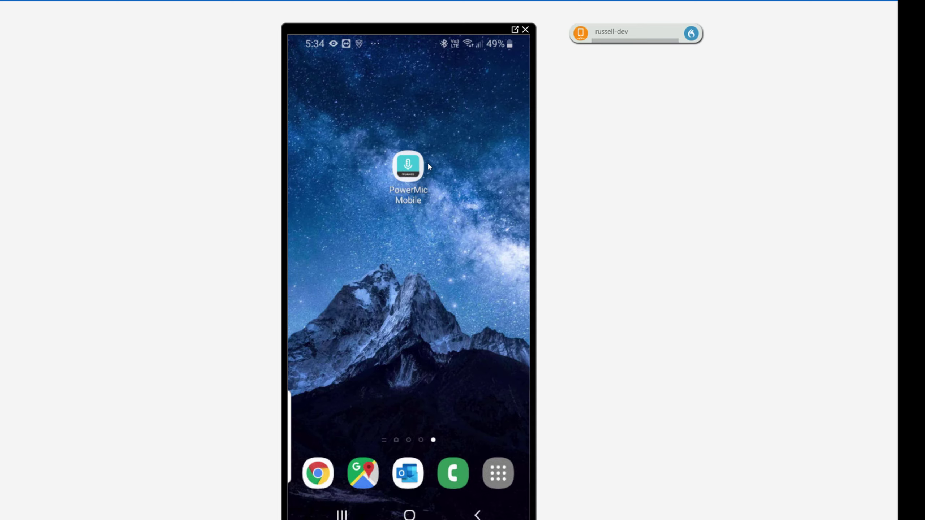
{"action": "left_click", "coordinate": [408, 166]}
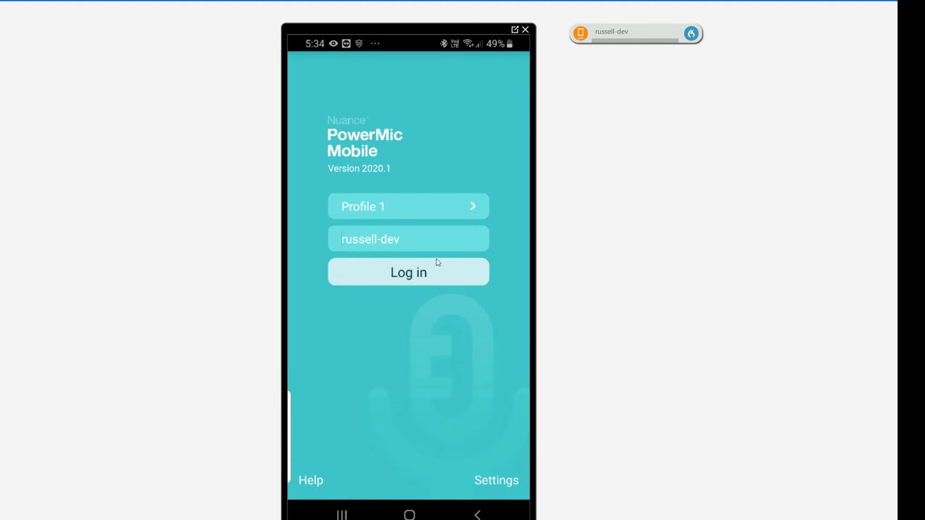
{"action": "left_click", "coordinate": [433, 273]}
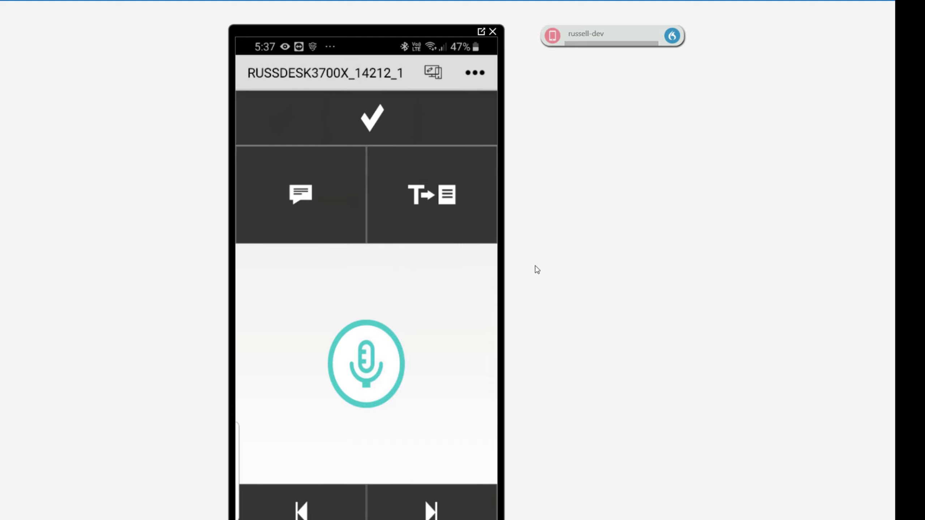
Step: Dictate the test passage about using the phone as a wireless microphone, then stop dictation
{"action": "left_click", "coordinate": [385, 366]}
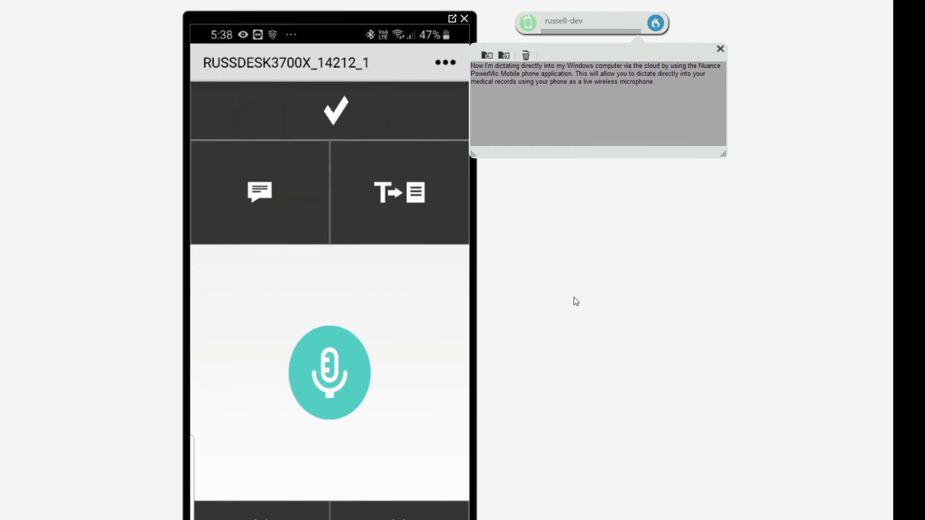
{"action": "left_click", "coordinate": [328, 381]}
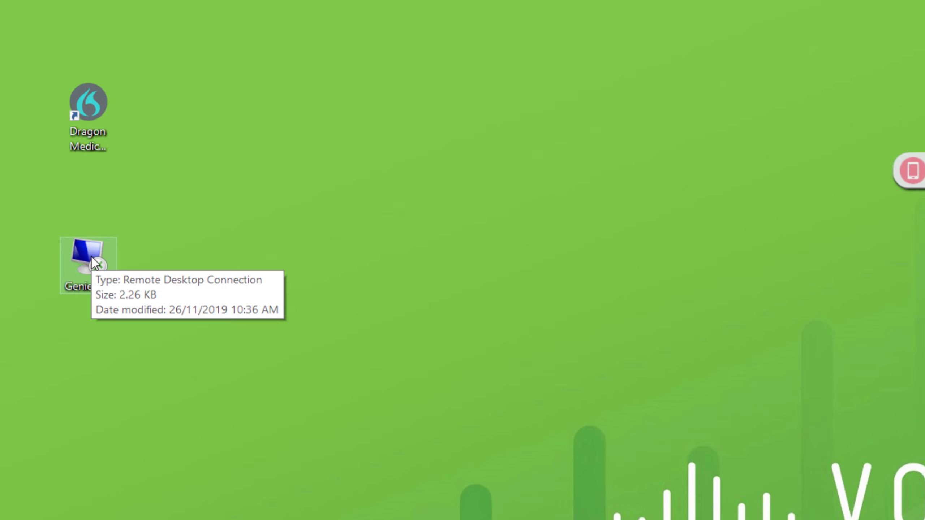
Step: Connect to Genie through Genie.rdp and start a new referral letter for the open patient
{"action": "double_click", "coordinate": [95, 263]}
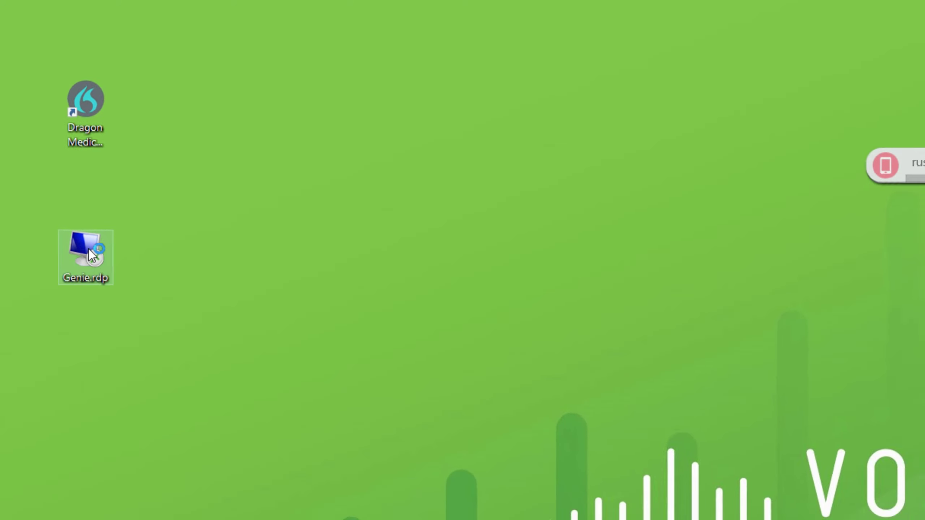
{"action": "left_click", "coordinate": [496, 295]}
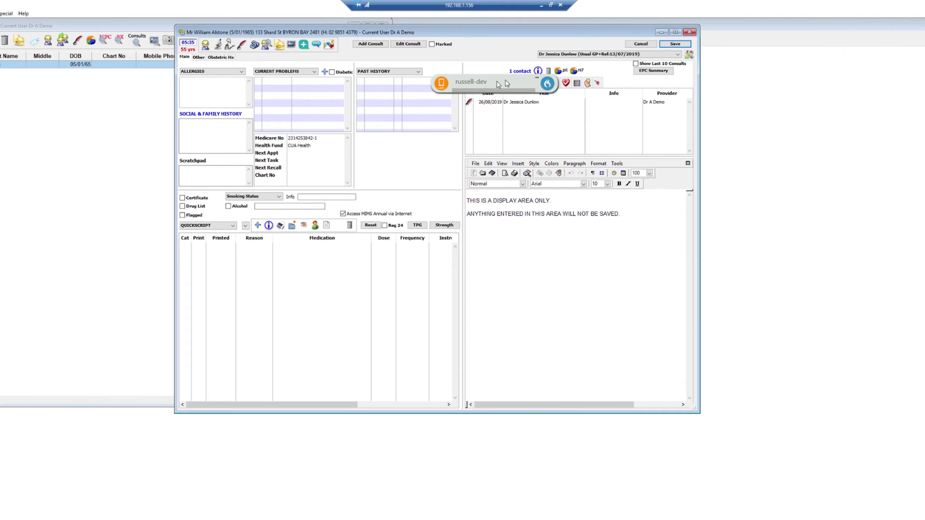
{"action": "left_click_drag", "start_coordinate": [467, 80], "coordinate": [539, 121]}
{"action": "left_click_drag", "start_coordinate": [565, 183], "coordinate": [558, 186]}
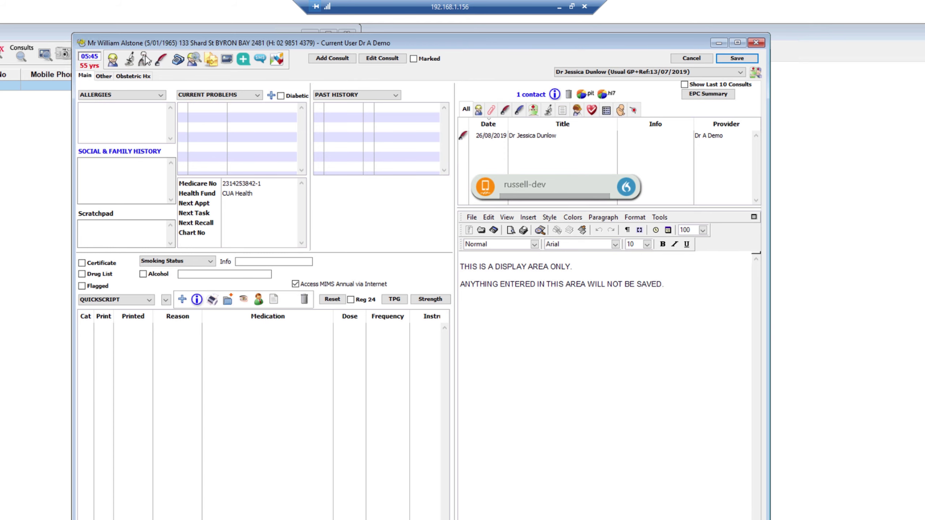
{"action": "left_click", "coordinate": [159, 60]}
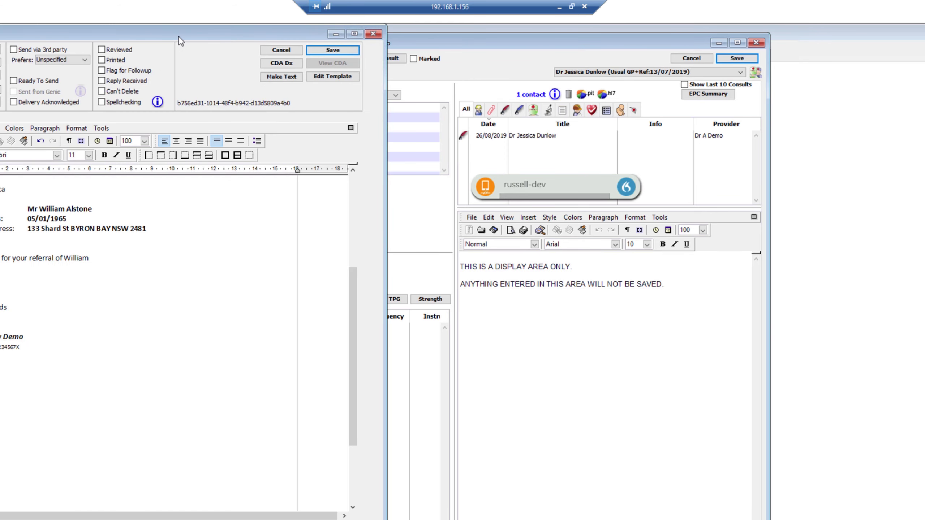
Step: Delete the patient's first name so the thanks line ends 'Thank you for your referral of .'
{"action": "left_click_drag", "start_coordinate": [178, 36], "coordinate": [508, 159]}
{"action": "left_click_drag", "start_coordinate": [543, 185], "coordinate": [545, 221]}
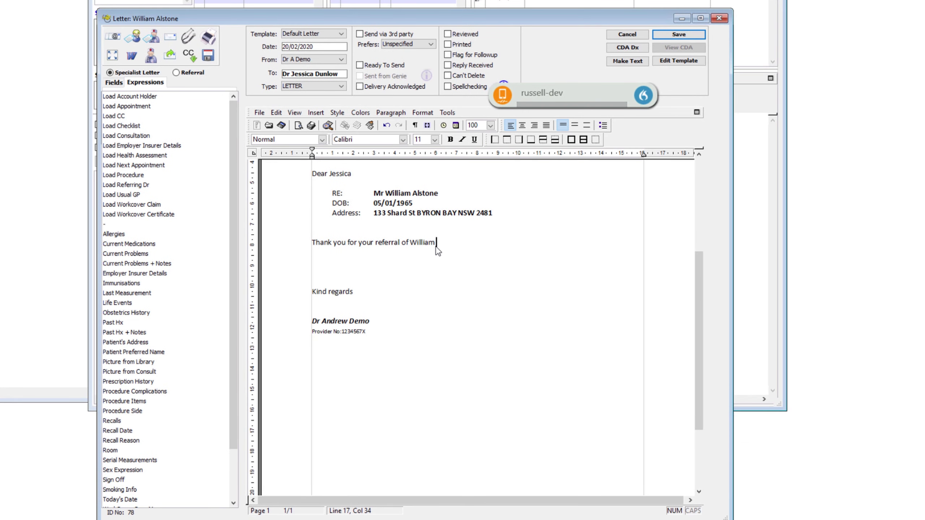
{"action": "left_click", "coordinate": [438, 252]}
{"action": "key", "text": "BackSpace"}
{"action": "type", "text": "."}
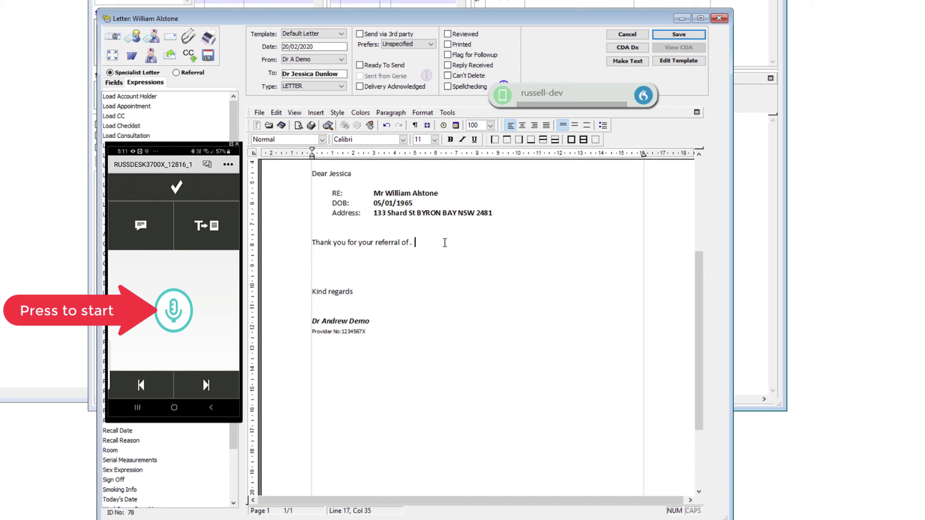
Step: Remove the stray period and space at the insertion point before dictating
{"action": "key", "text": "BackSpace"}
{"action": "key", "text": "BackSpace"}
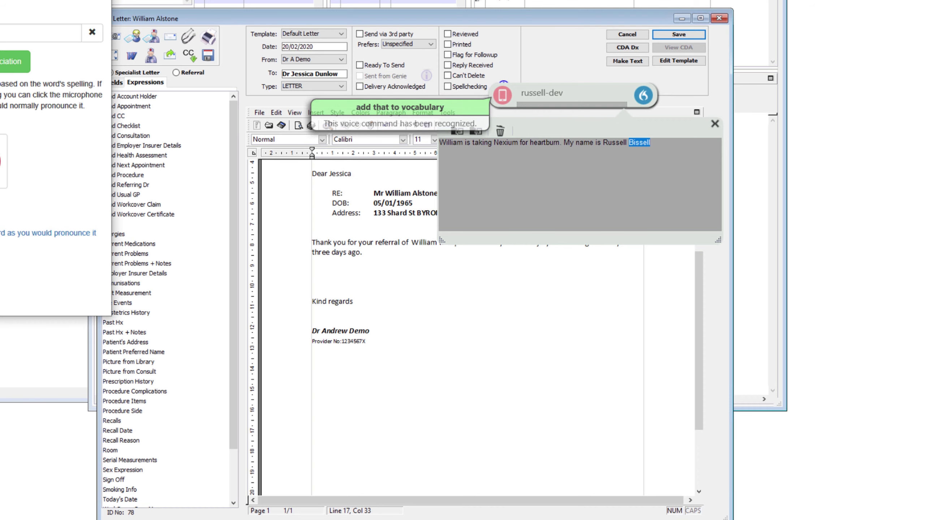
Step: Fix the surname's spelling, add it with default pronunciation, and close the Nuance Dragon Medical window
{"action": "left_click", "coordinate": [566, 339]}
{"action": "key", "text": "BackSpace"}
{"action": "key", "text": "BackSpace"}
{"action": "key", "text": "BackSpace"}
{"action": "key", "text": "BackSpace"}
{"action": "key", "text": "BackSpace"}
{"action": "key", "text": "BackSpace"}
{"action": "type", "text": "ewse"}
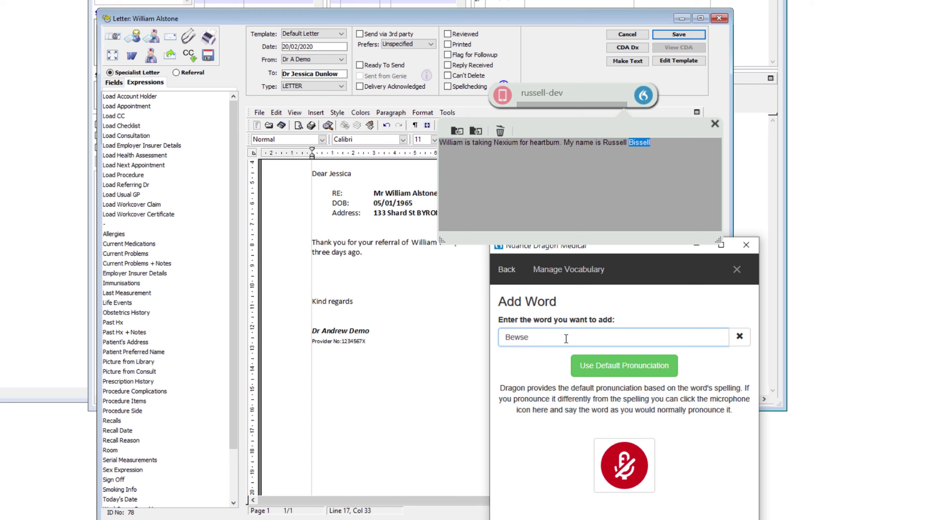
{"action": "type", "text": "ll"}
{"action": "left_click_drag", "start_coordinate": [649, 256], "coordinate": [619, 255]}
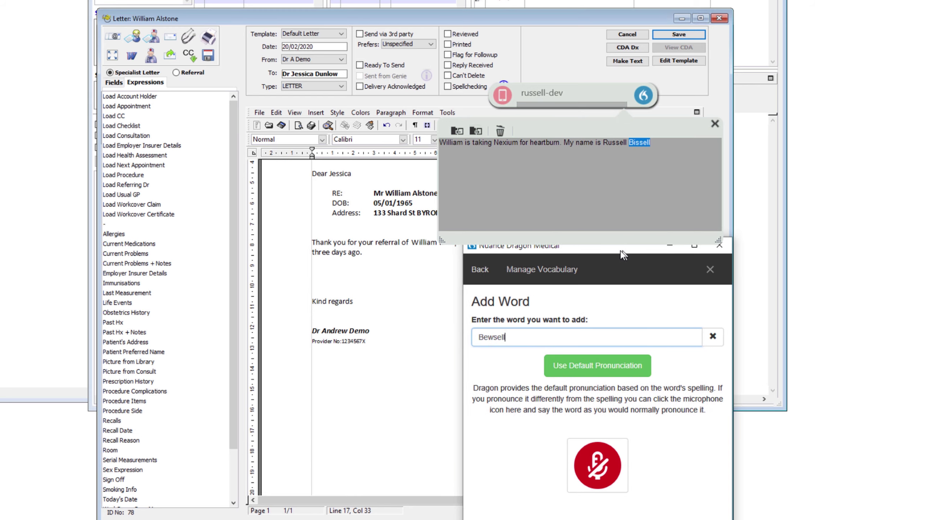
{"action": "left_click", "coordinate": [629, 365]}
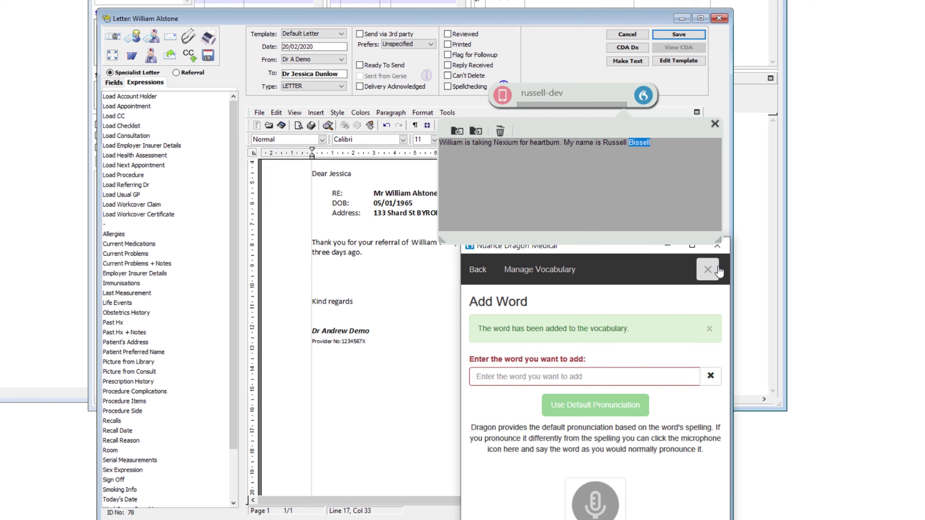
{"action": "left_click_drag", "start_coordinate": [618, 254], "coordinate": [616, 267]}
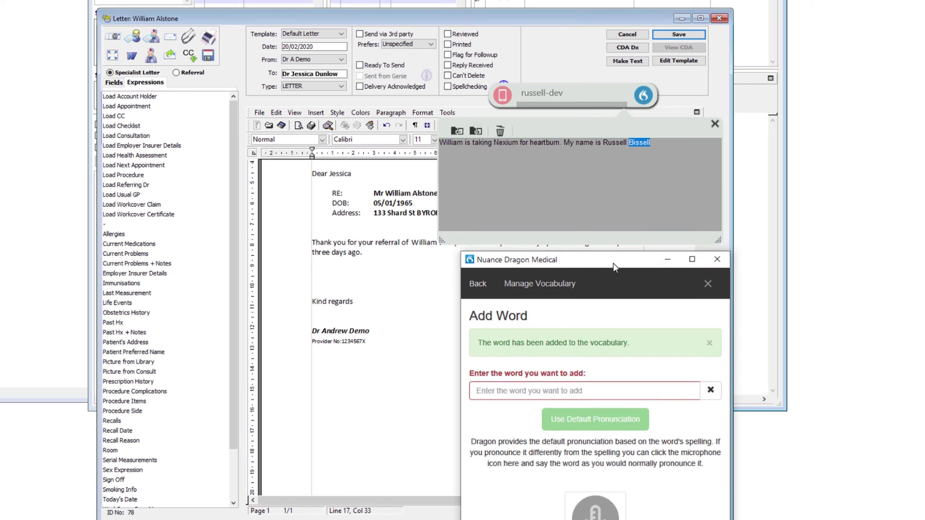
{"action": "left_click", "coordinate": [718, 260]}
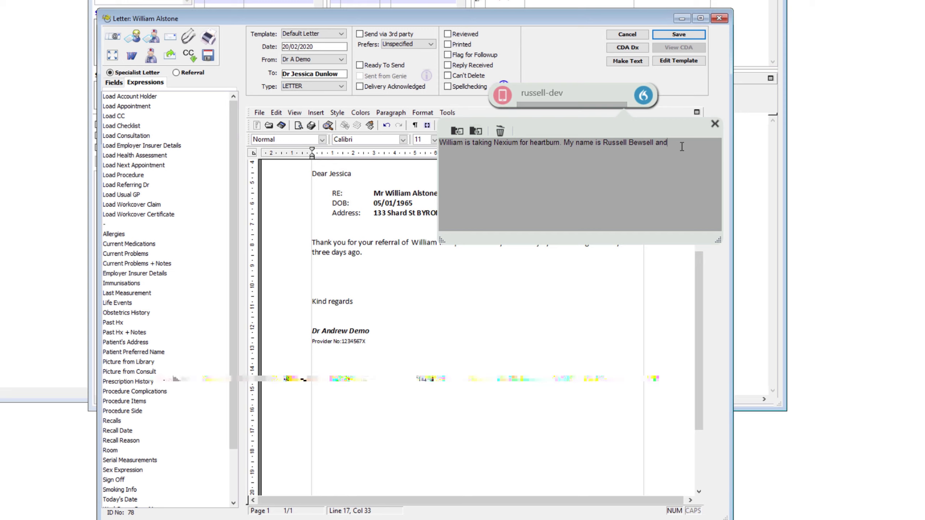
Step: Delete the stray trailing 'and' after the correctly recognised surname
{"action": "key", "text": "BackSpace"}
{"action": "key", "text": "BackSpace"}
{"action": "key", "text": "BackSpace"}
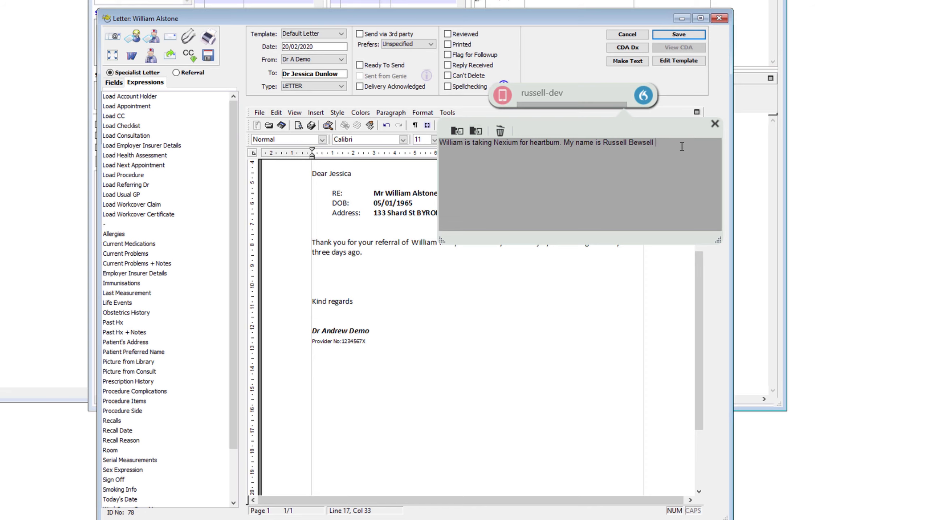